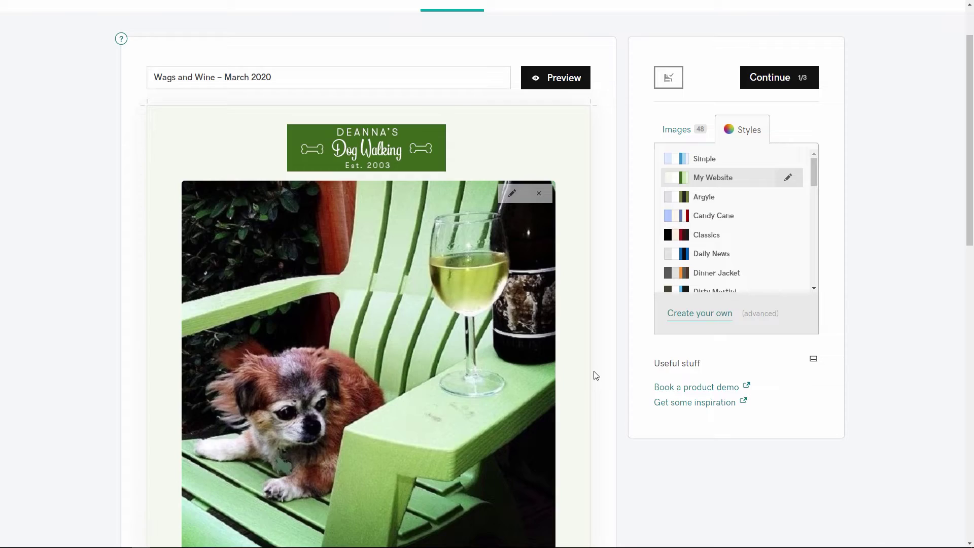
# Replace the headline placeholder with a bold '5th Annual Tail Wags and Wine Tasting'
pyautogui.scroll(-7, 596, 376)
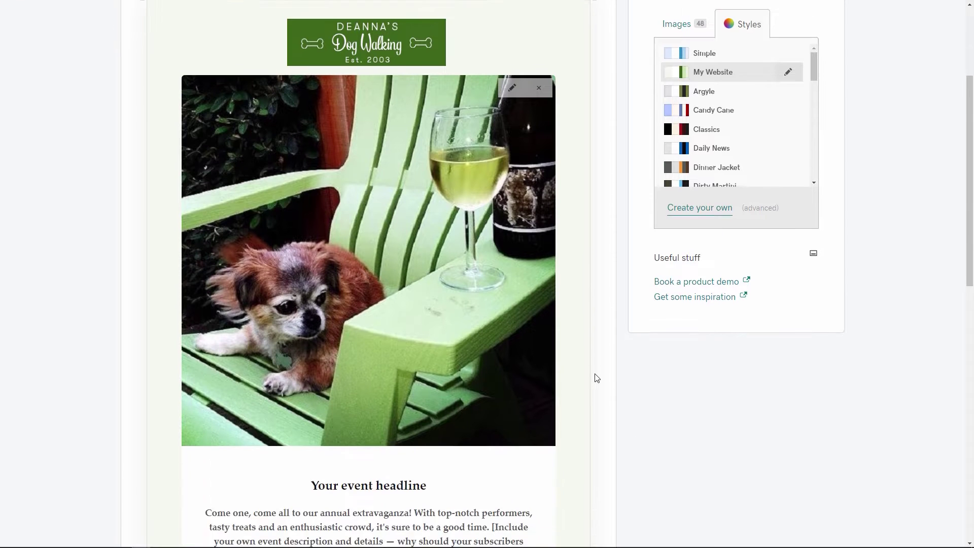
pyautogui.scroll(-7, 598, 379)
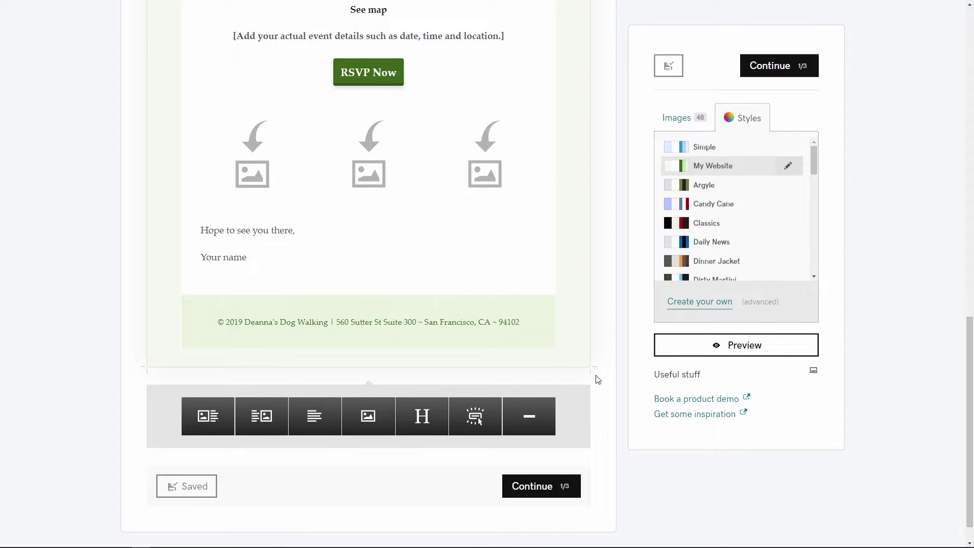
pyautogui.scroll(9, 597, 379)
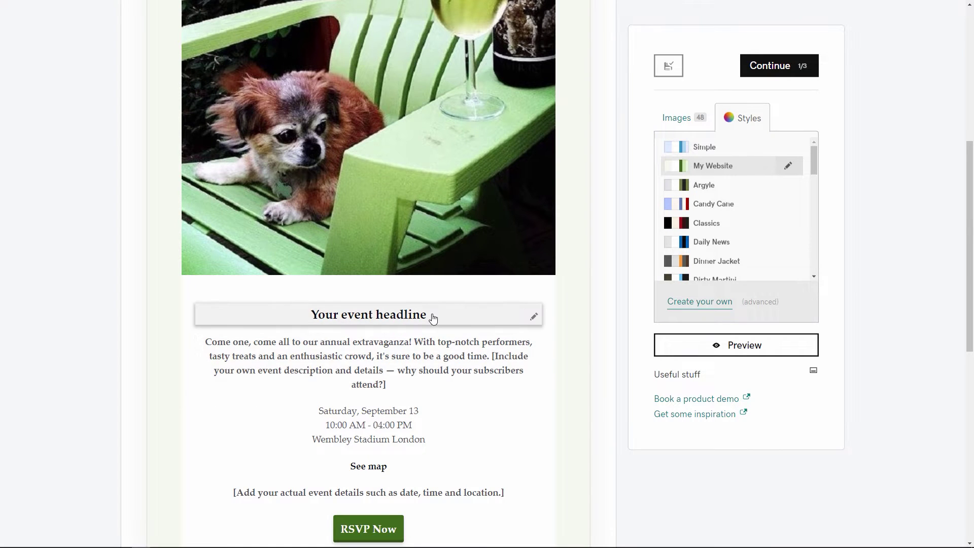
pyautogui.click(430, 317)
pyautogui.moveTo(298, 341); pyautogui.dragTo(212, 345)
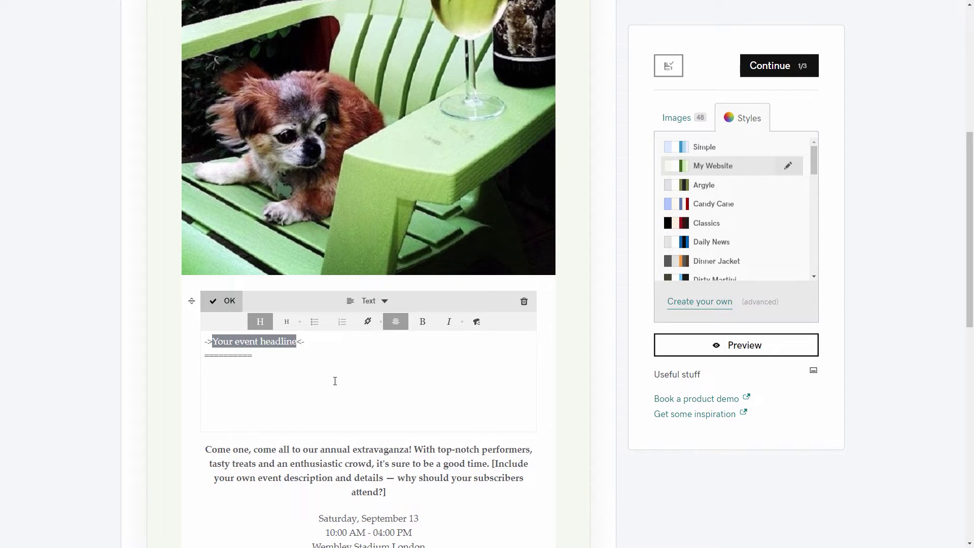
pyautogui.write('5th Annual ')
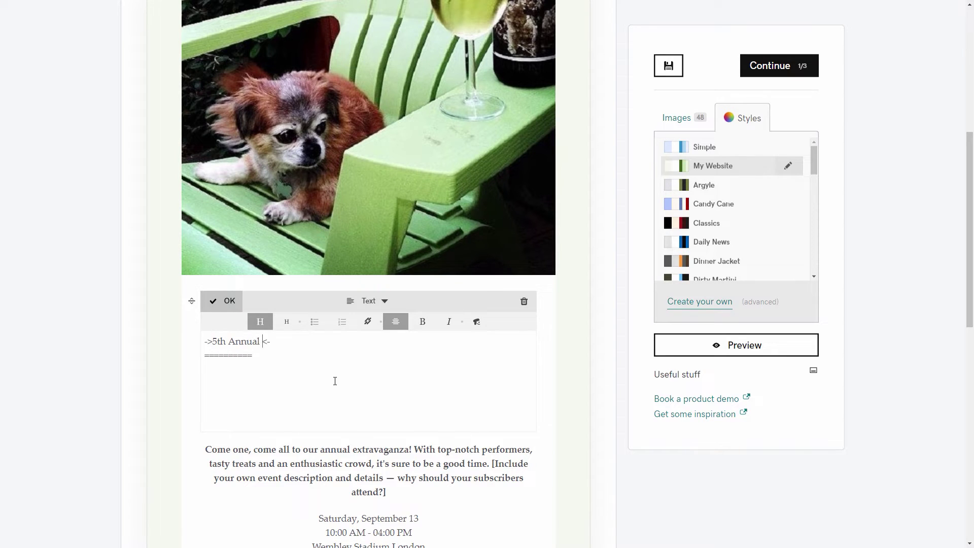
pyautogui.write('Tail Wags and Wine Tasting')
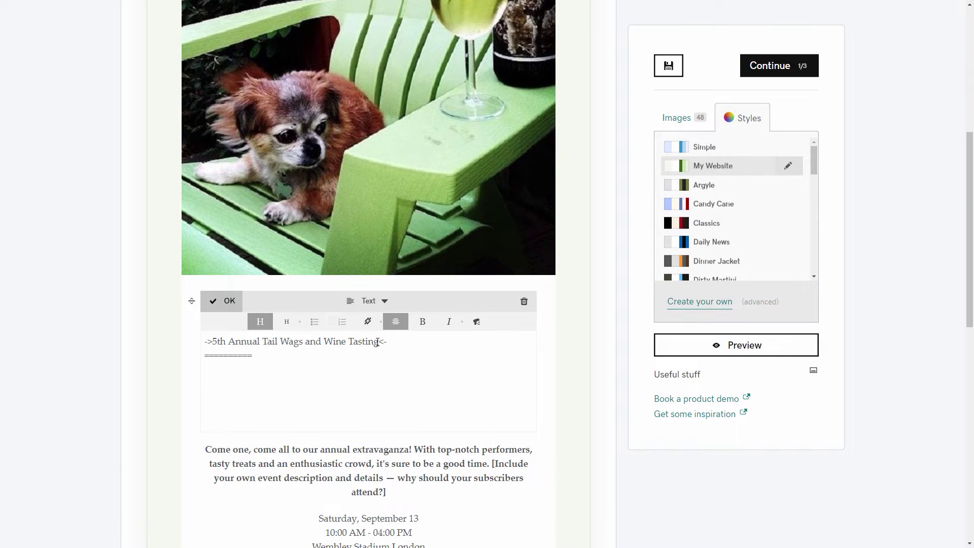
pyautogui.moveTo(378, 342); pyautogui.dragTo(213, 342)
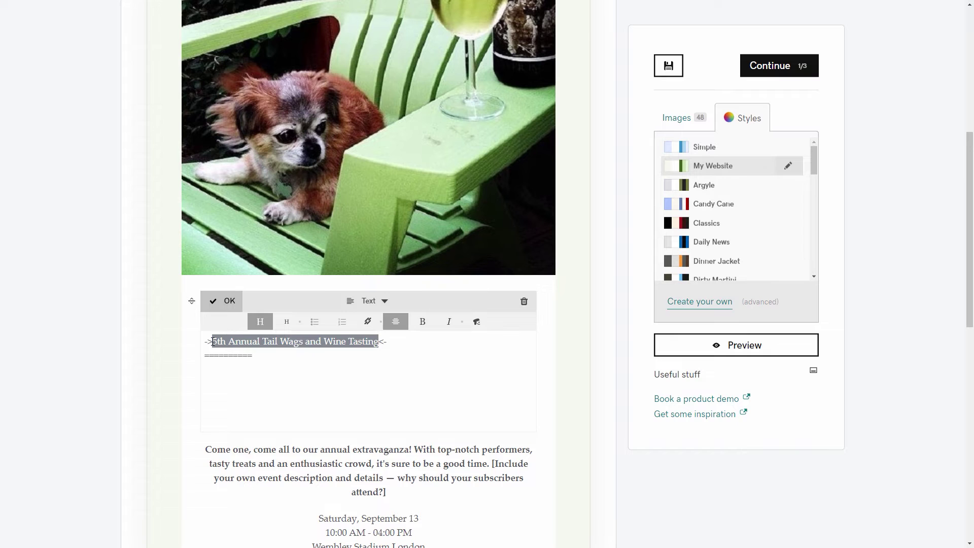
pyautogui.click(422, 322)
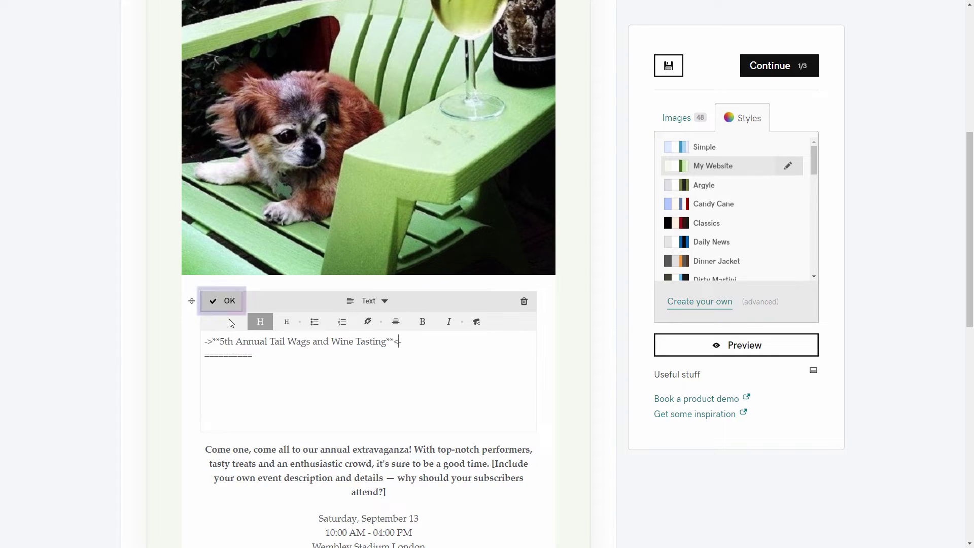
pyautogui.click(225, 302)
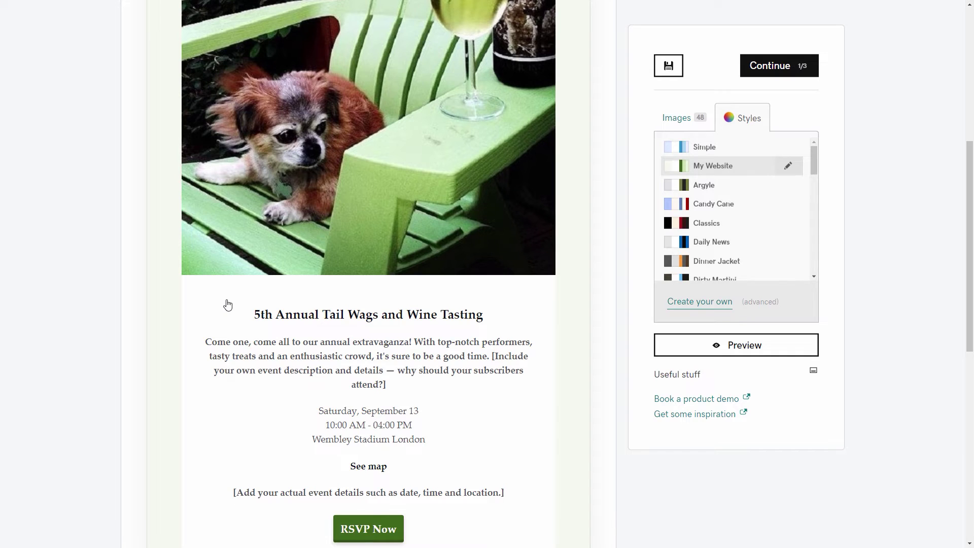
# Switch the event description to an Image & Text block holding the black dog photo from the Images gallery
pyautogui.click(261, 359)
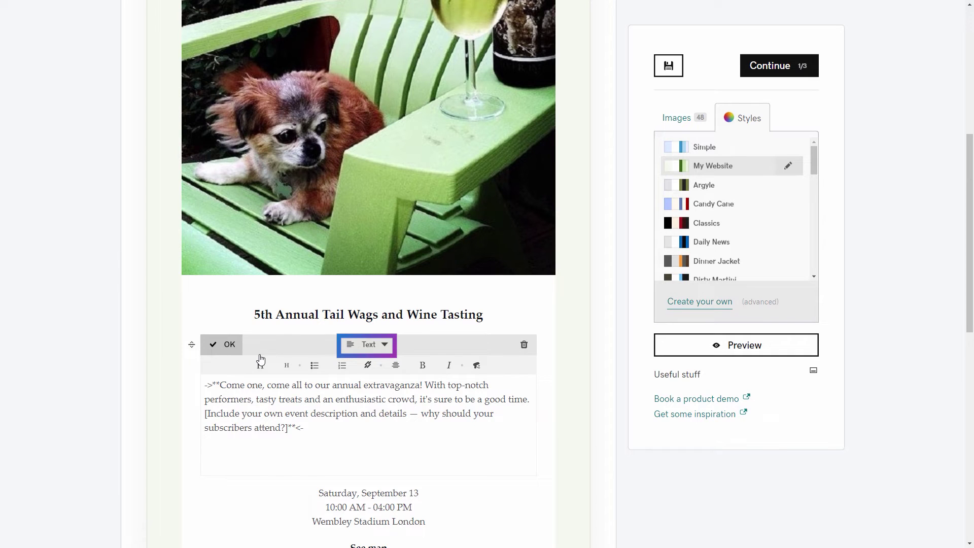
pyautogui.click(358, 345)
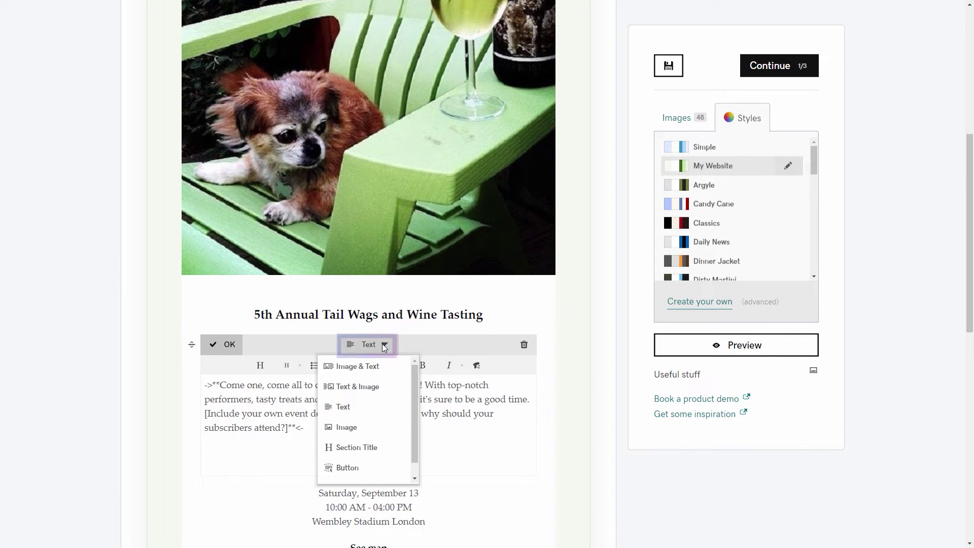
pyautogui.click(358, 368)
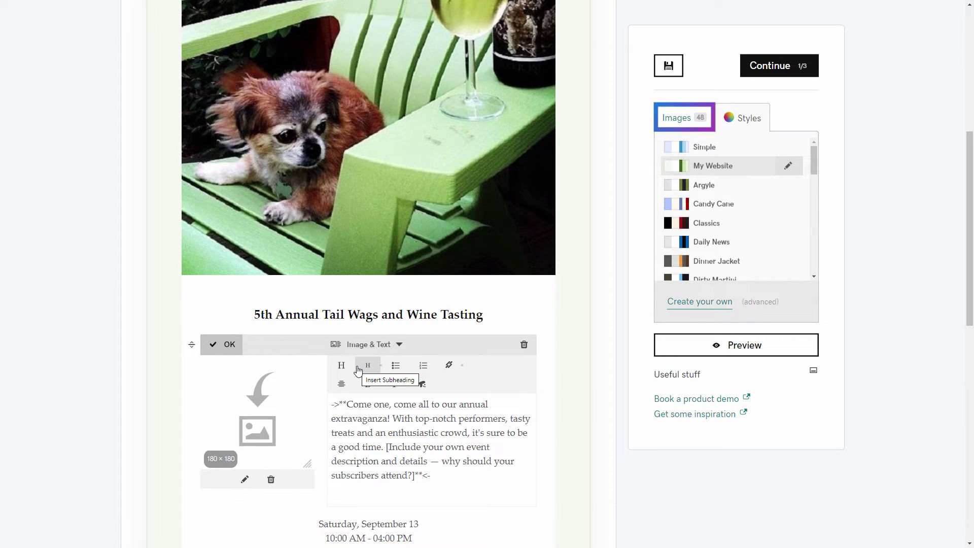
pyautogui.click(679, 118)
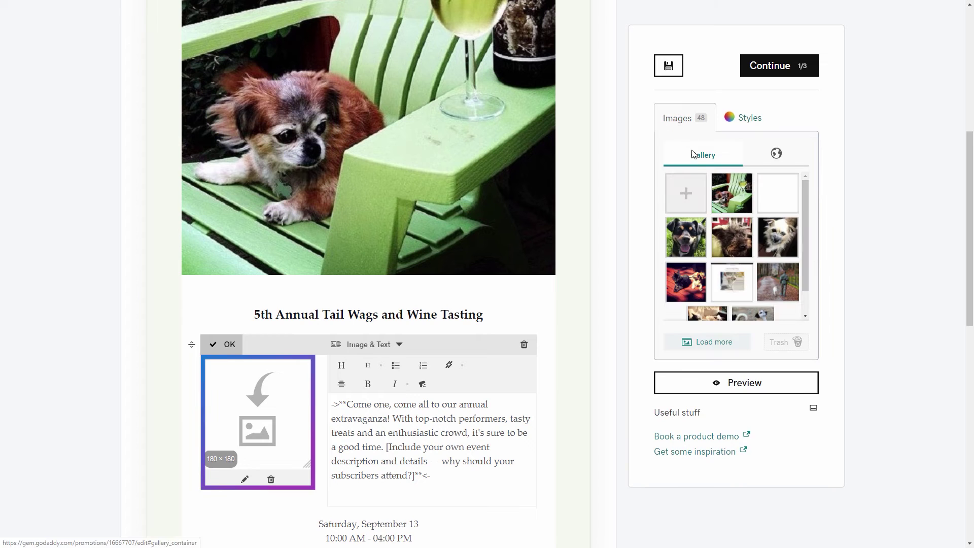
pyautogui.moveTo(685, 234); pyautogui.dragTo(224, 381)
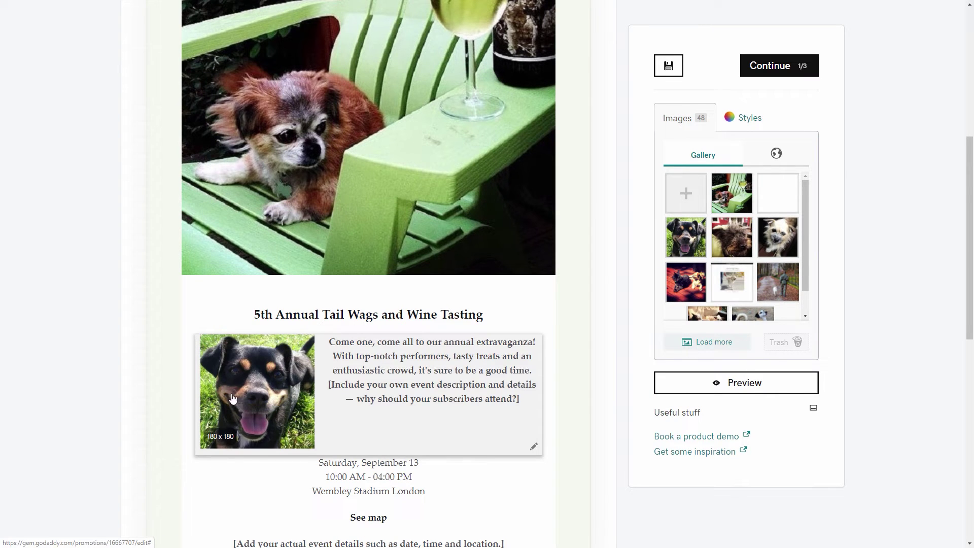
pyautogui.click(290, 449)
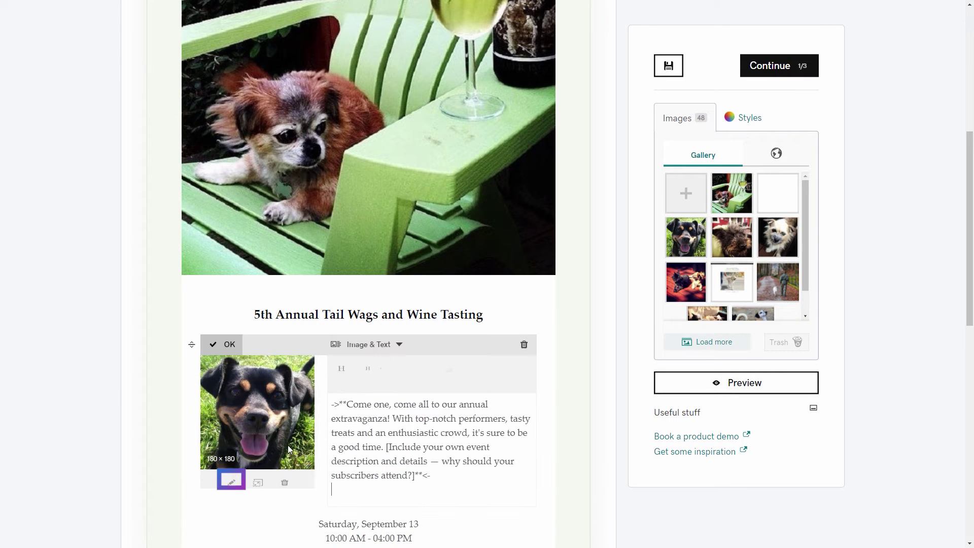
# Link the dog photo to deannasdogwalking.com, caption it 'Pete sunning in the play yard.', and resize it to actual size
pyautogui.click(230, 481)
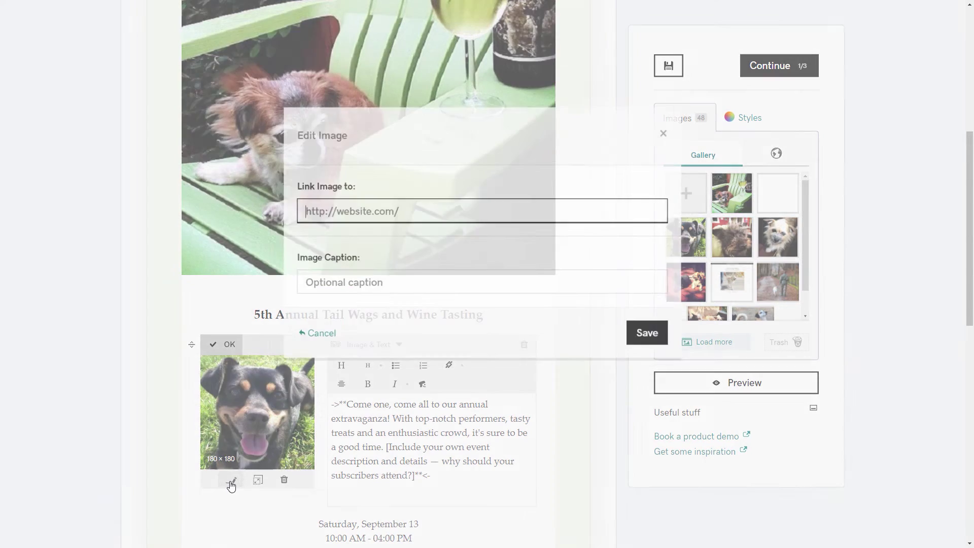
pyautogui.click(310, 204)
pyautogui.write('deanna')
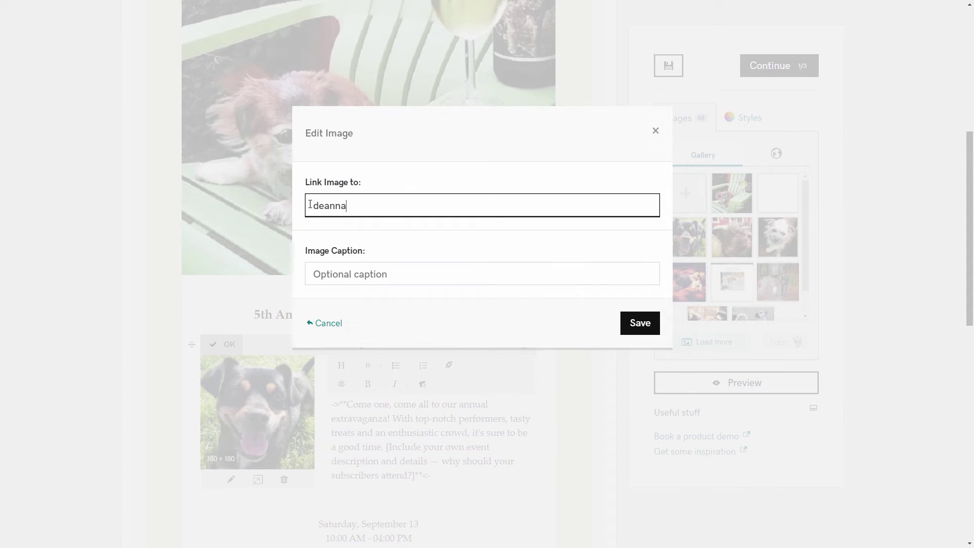
pyautogui.write('sdogwalking.com')
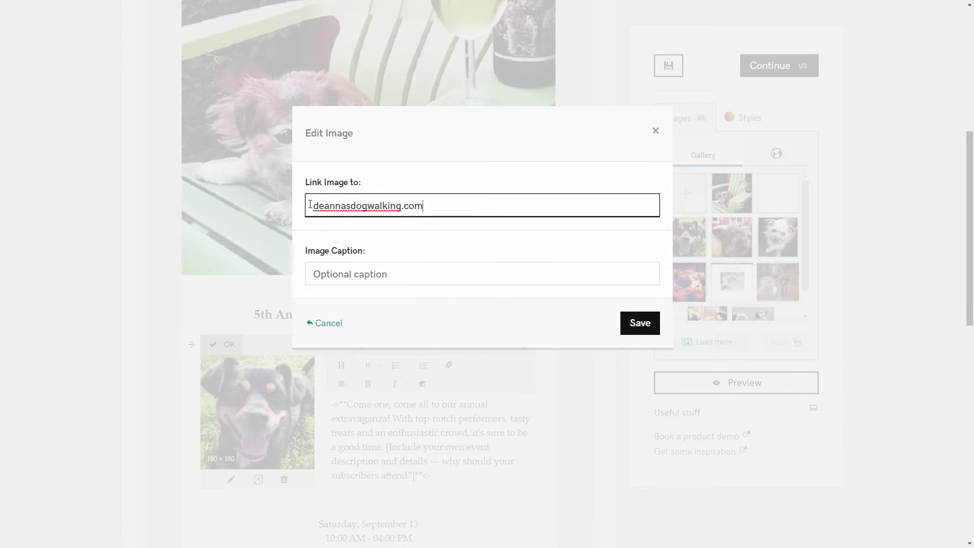
pyautogui.press('Tab')
pyautogui.write('Pete ')
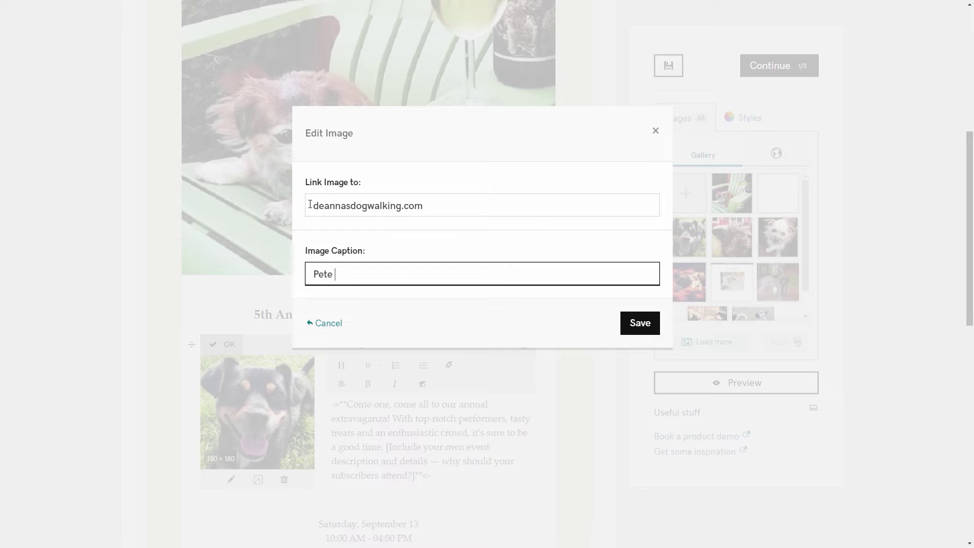
pyautogui.write('sunning in the play yard.')
pyautogui.press('Tab')
pyautogui.click(635, 330)
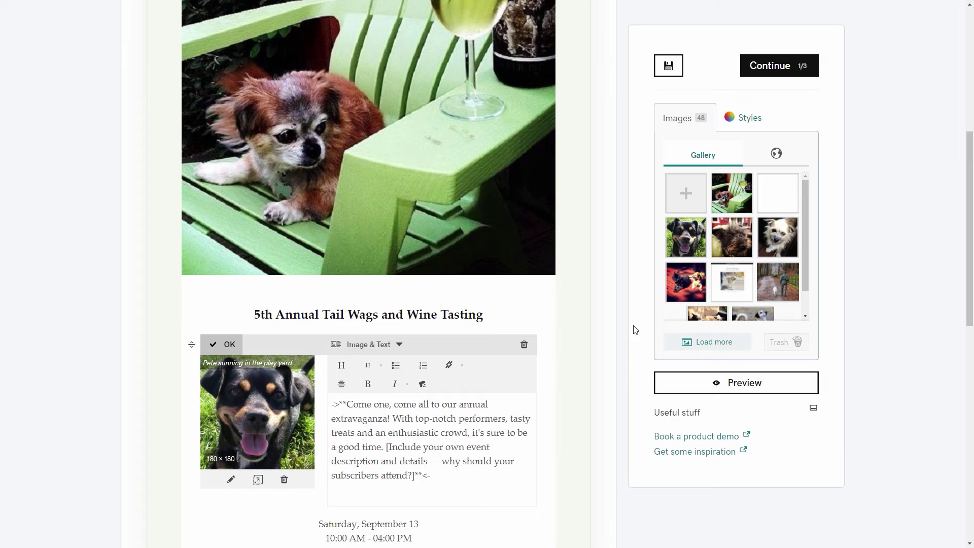
pyautogui.click(258, 480)
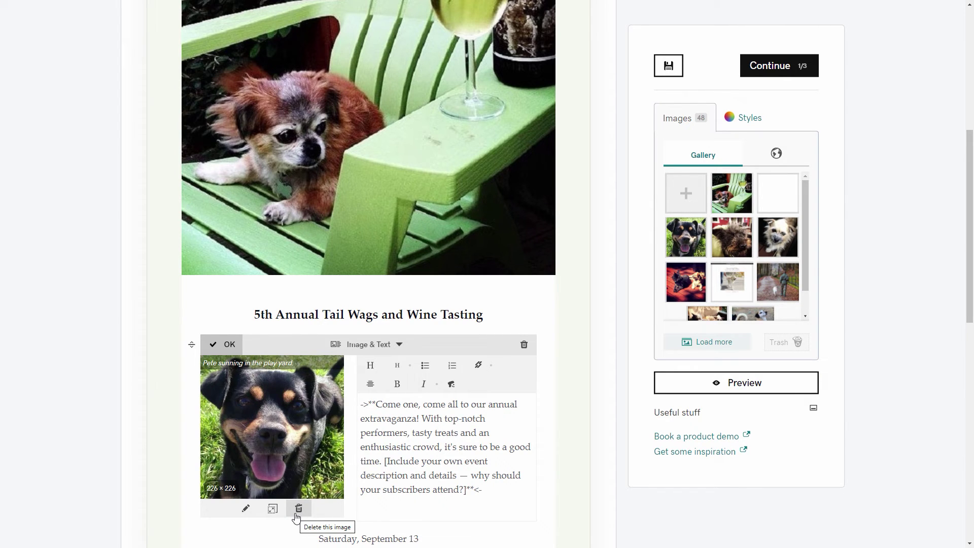
# Insert an Image block above the footer containing the shaggy dog photo
pyautogui.click(225, 345)
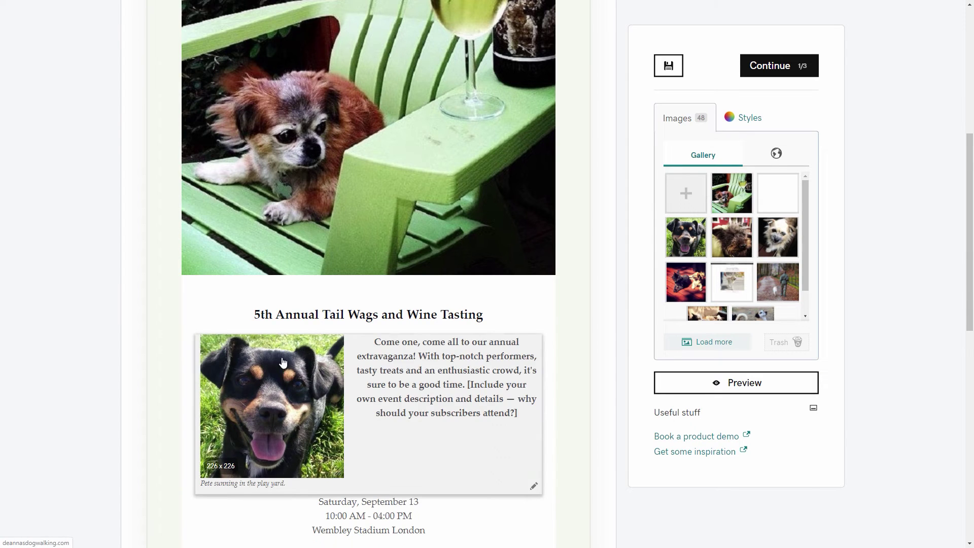
pyautogui.scroll(-9, 565, 391)
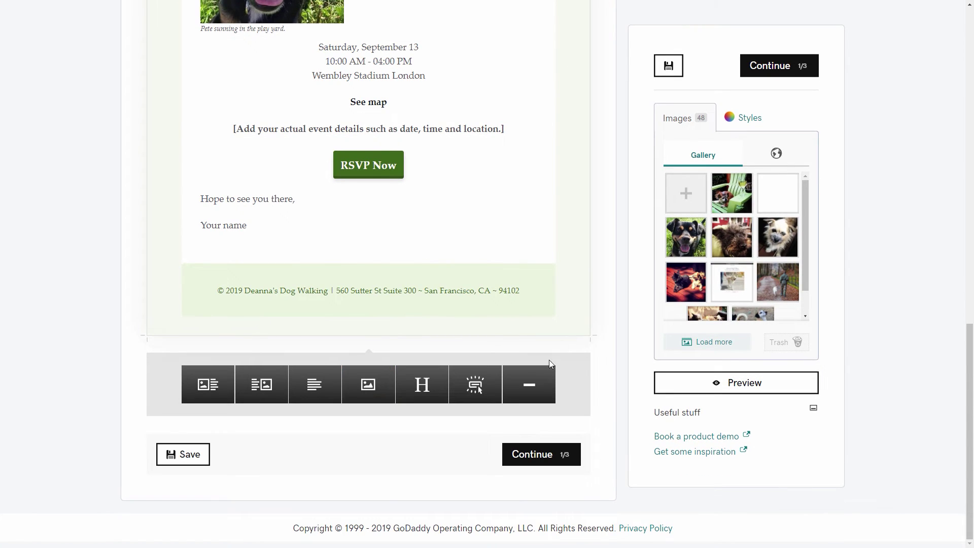
pyautogui.click(369, 384)
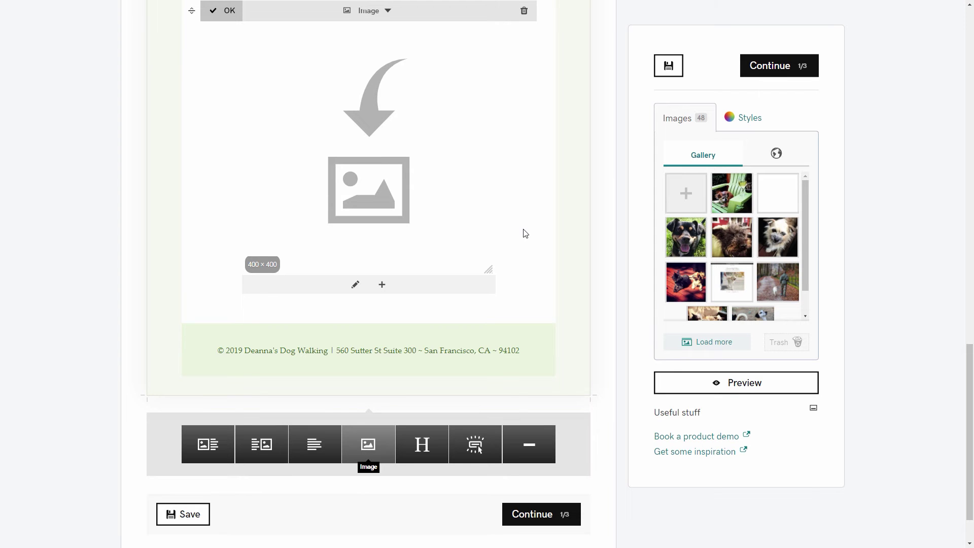
pyautogui.moveTo(727, 248); pyautogui.dragTo(341, 172)
# Add two more columns to the image row with the two-dogs and fluffy dog photos
pyautogui.click(534, 268)
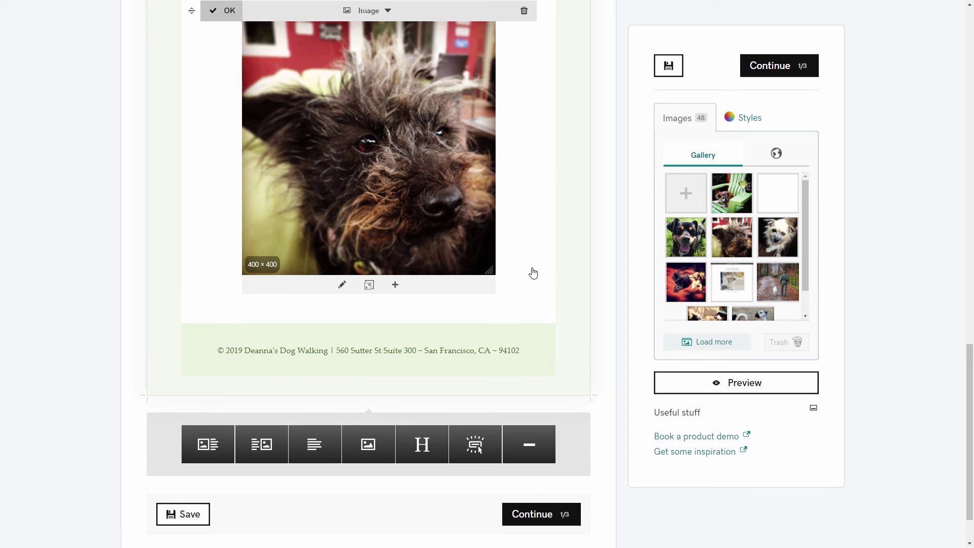
pyautogui.click(396, 286)
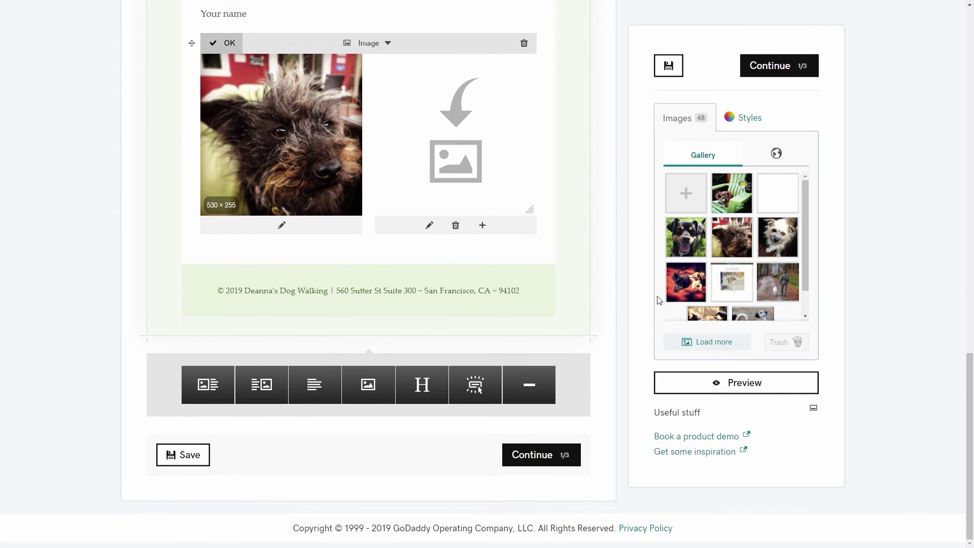
pyautogui.moveTo(680, 289); pyautogui.dragTo(416, 106)
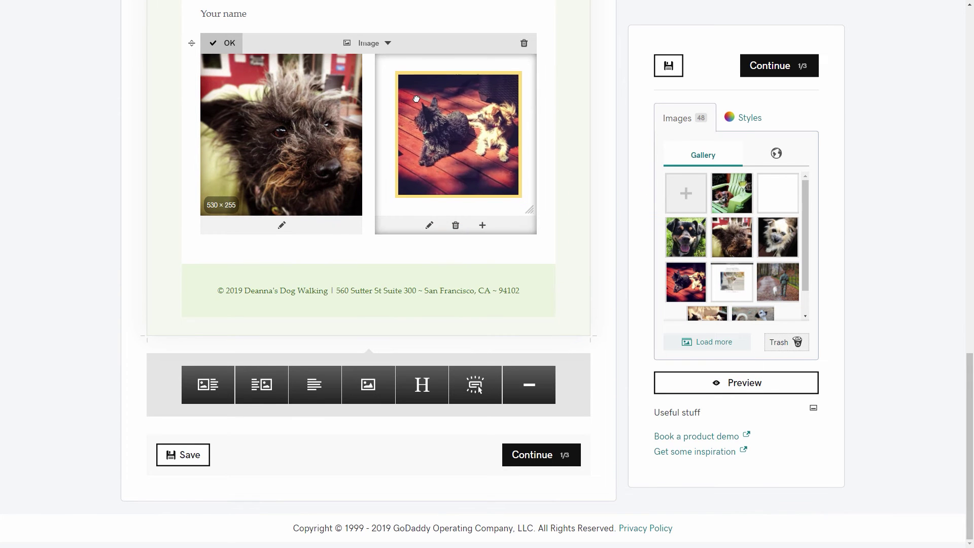
pyautogui.click(471, 228)
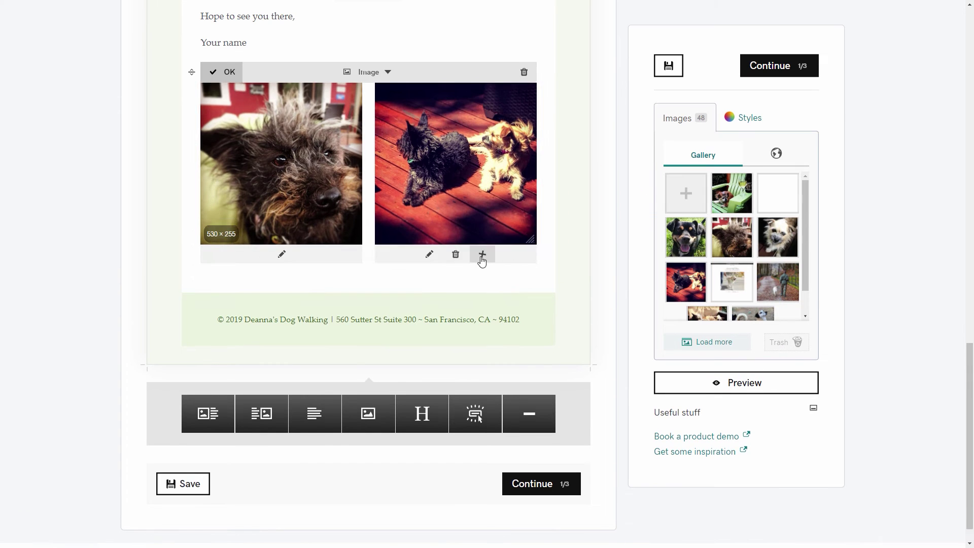
pyautogui.click(482, 256)
pyautogui.moveTo(778, 237); pyautogui.dragTo(456, 162)
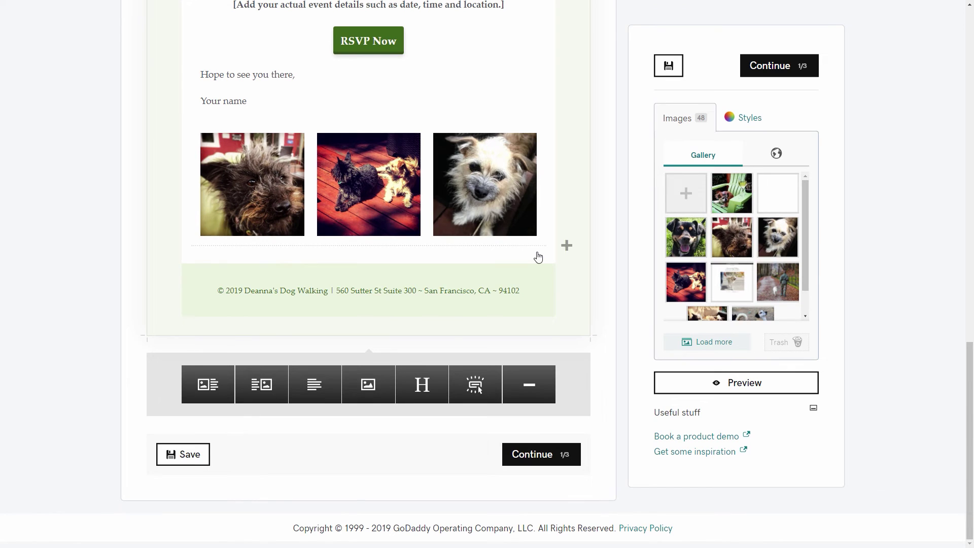
# Add a divider line and move it above the three-photo row
pyautogui.click(535, 390)
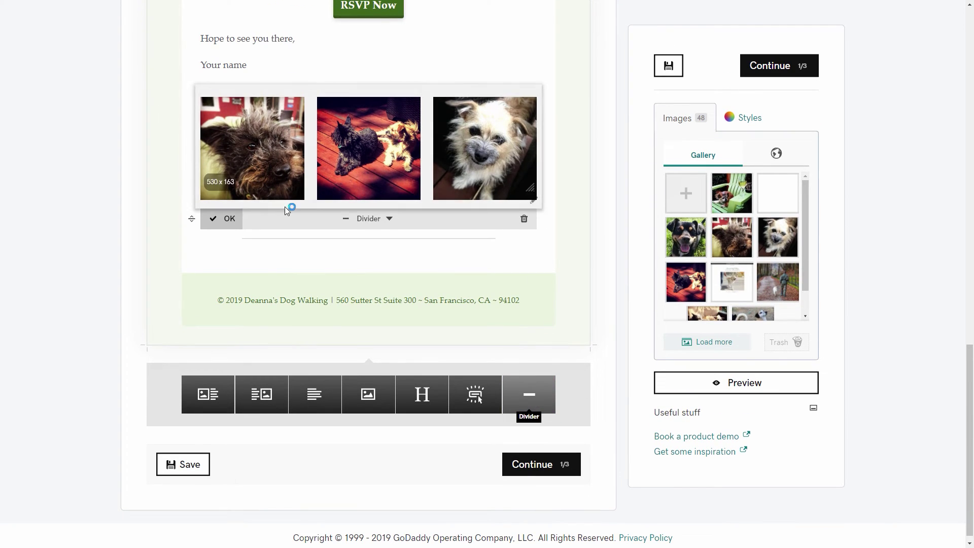
pyautogui.moveTo(193, 219); pyautogui.dragTo(206, 94)
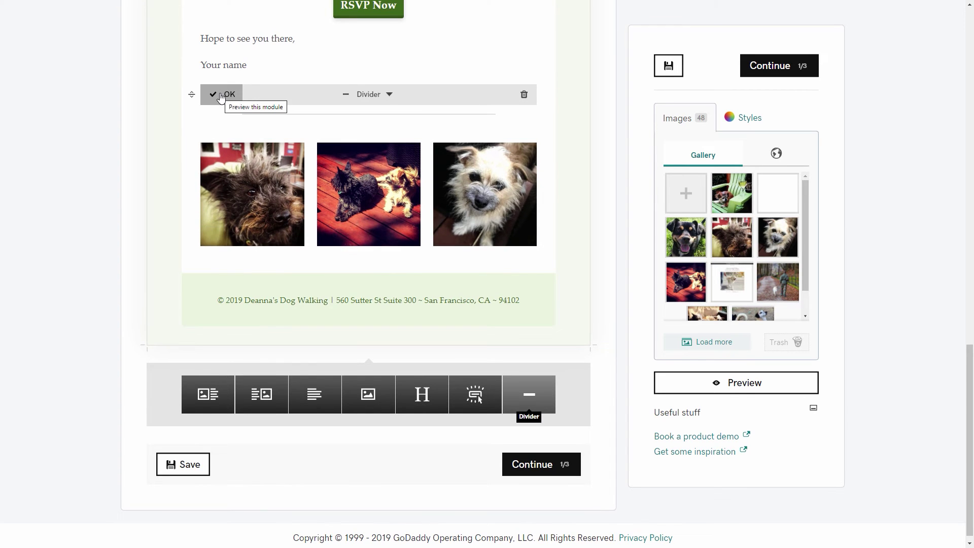
pyautogui.click(221, 96)
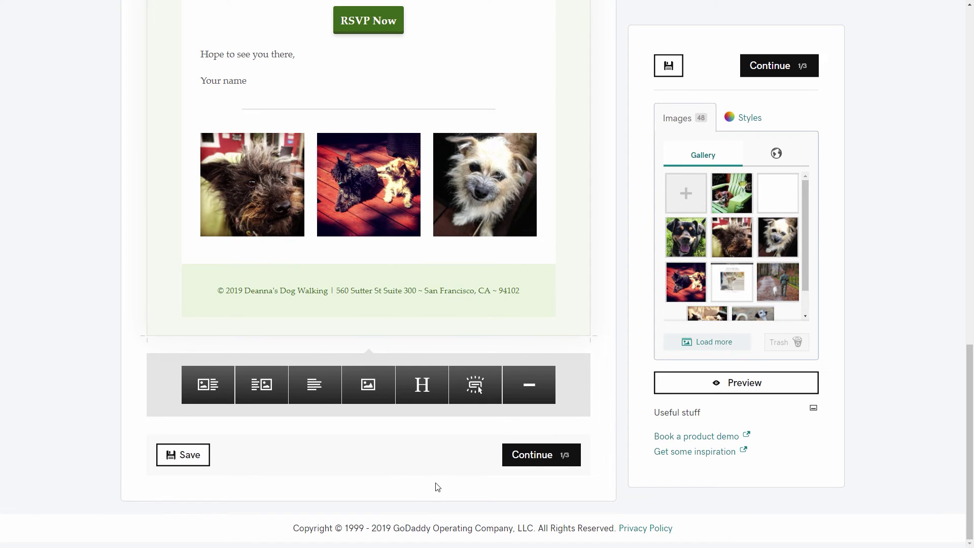
pyautogui.click(424, 389)
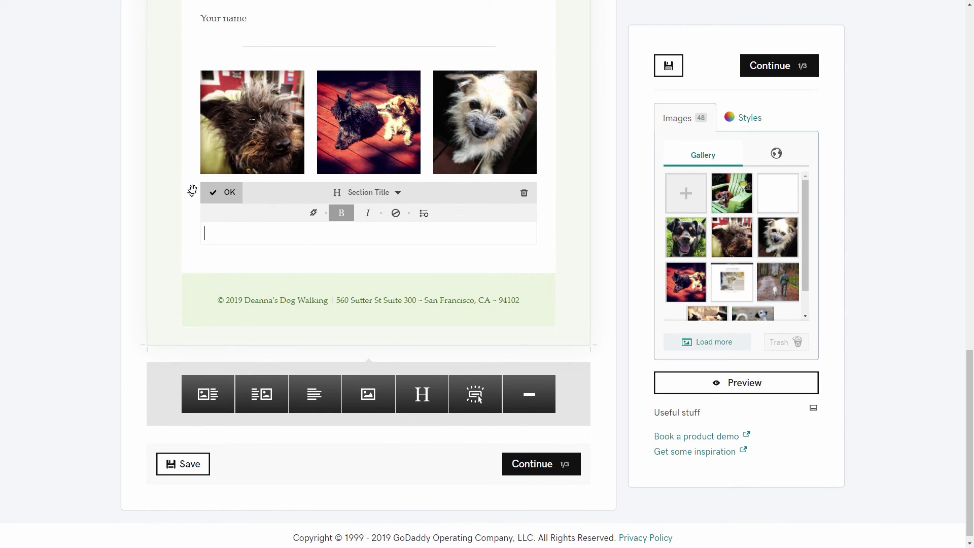
# Move the section title up below the captioned dog photo and title it 'Event Details'
pyautogui.moveTo(191, 191); pyautogui.dragTo(292, 410)
pyautogui.write('Event Details')
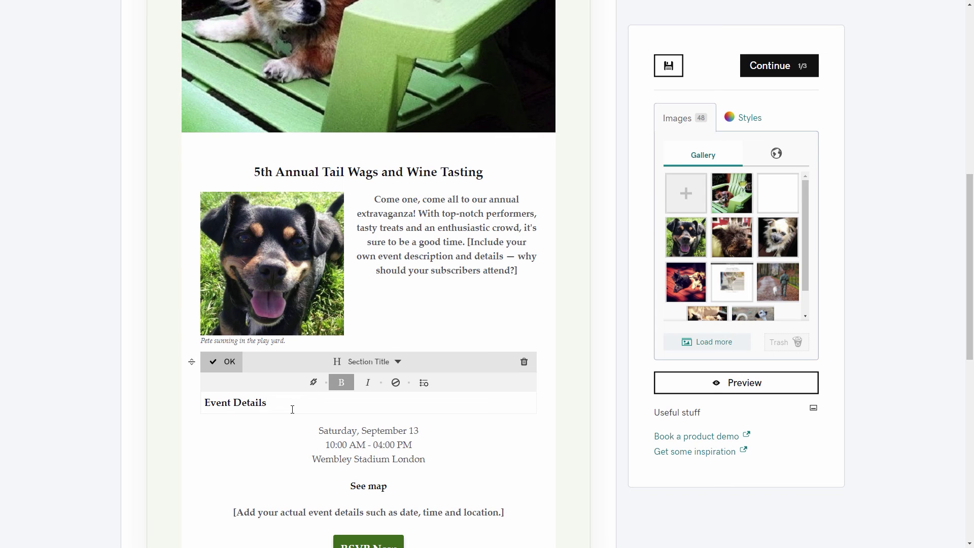
pyautogui.click(221, 364)
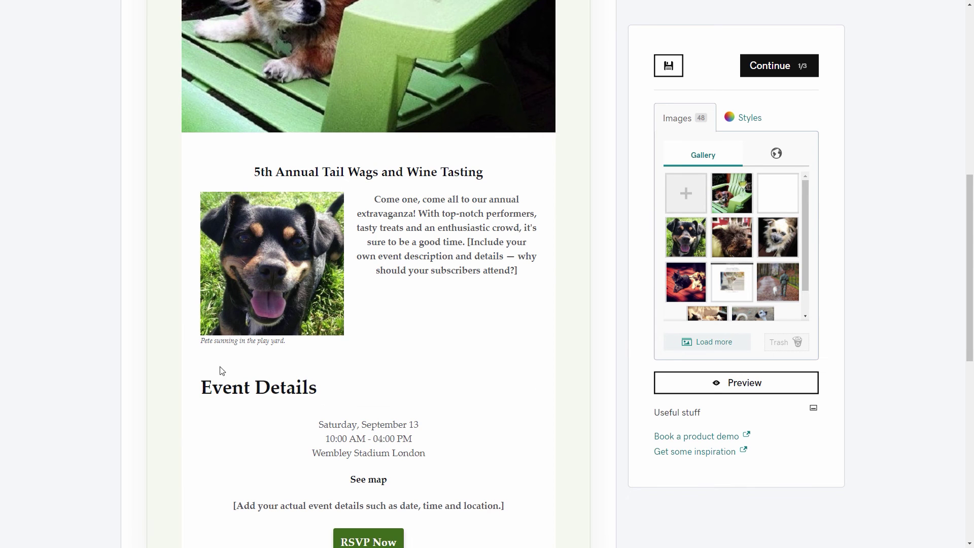
pyautogui.click(394, 311)
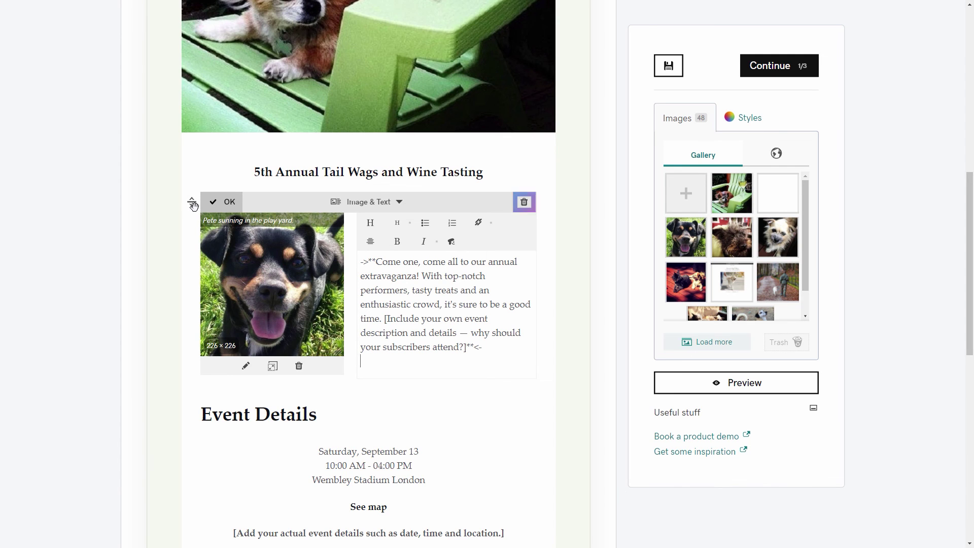
pyautogui.click(525, 206)
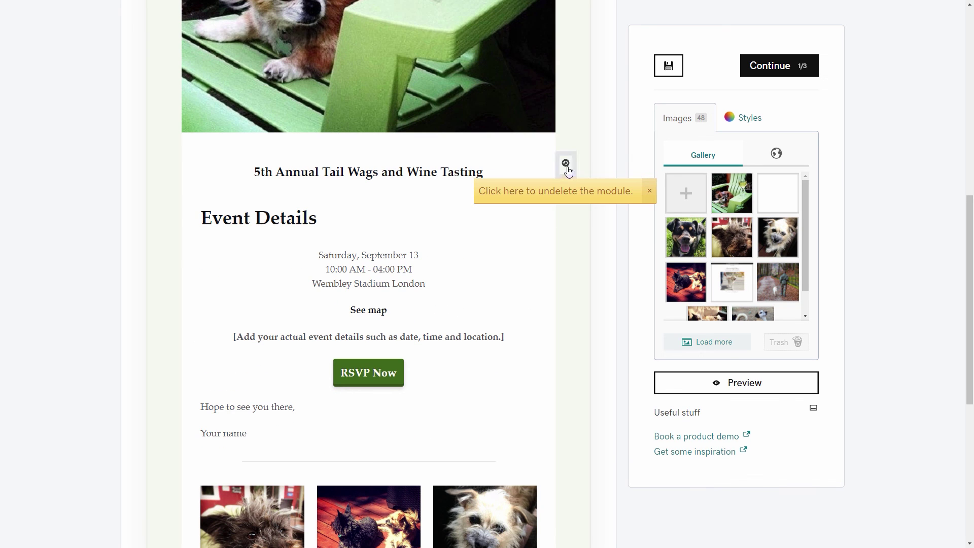
pyautogui.click(565, 166)
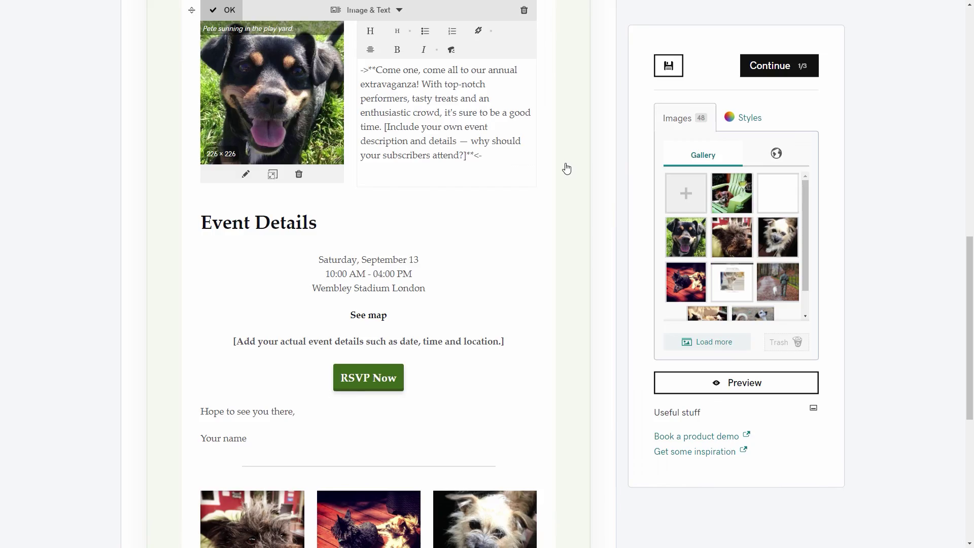